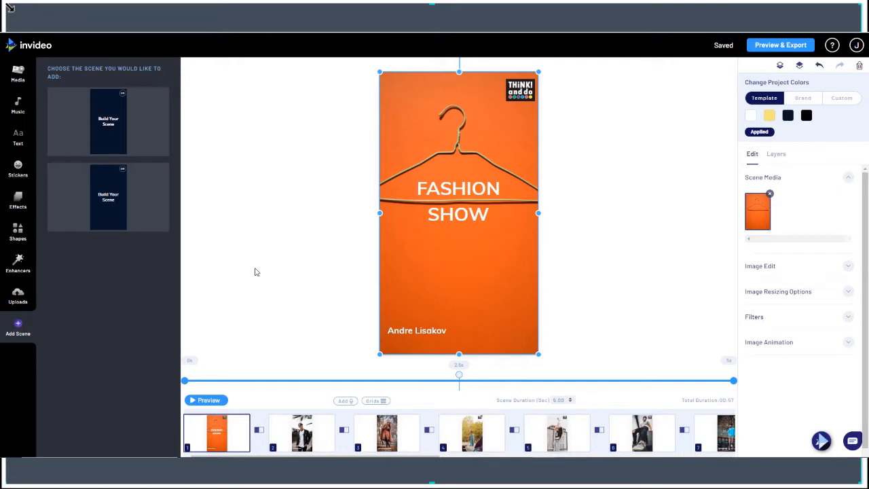
# Examine the transitions available between scenes 1 and 2, including the newly added animations, and close the list without choosing one
pyautogui.moveTo(370, 456)
pyautogui.mouseDown()
pyautogui.moveTo(657, 456)
pyautogui.moveTo(370, 456)
pyautogui.mouseUp()
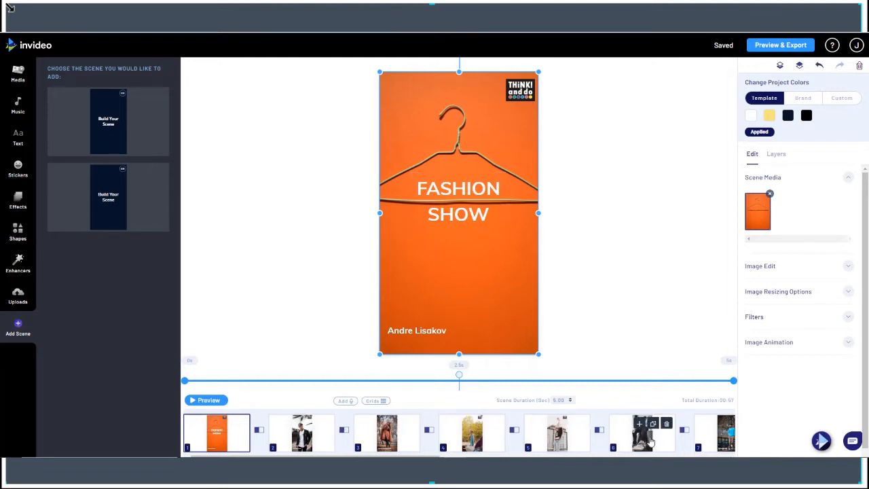
pyautogui.click(259, 432)
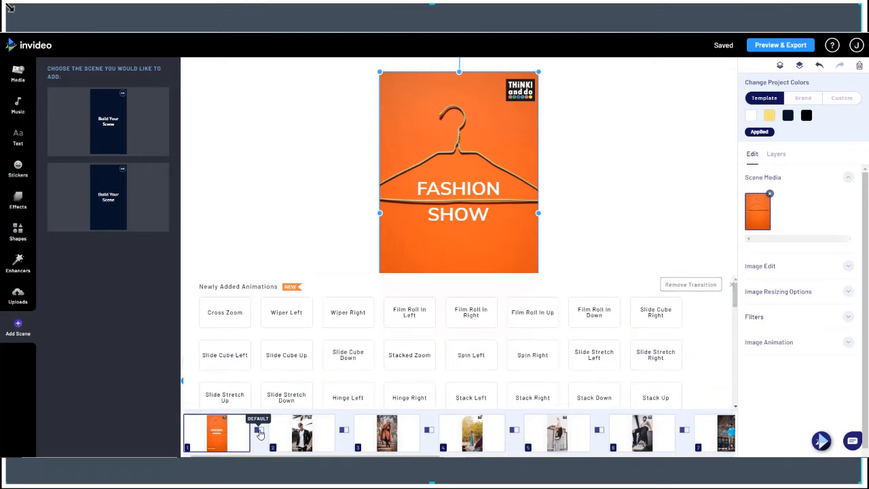
pyautogui.moveTo(734, 299)
pyautogui.mouseDown()
pyautogui.moveTo(746, 416)
pyautogui.moveTo(742, 296)
pyautogui.mouseUp()
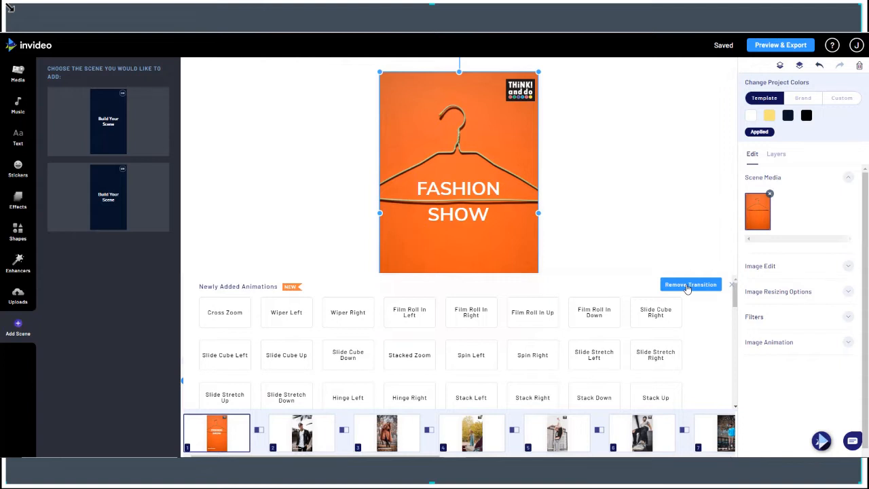
pyautogui.scroll(-3, 737, 309)
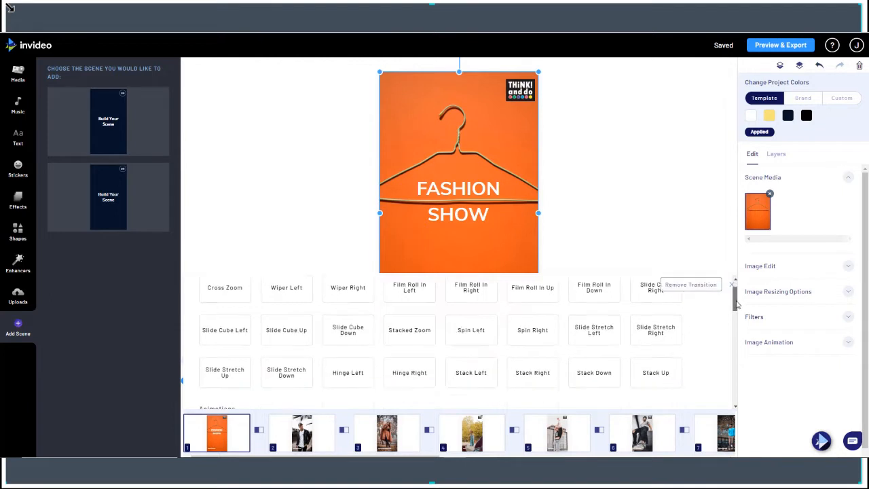
pyautogui.scroll(2, 738, 310)
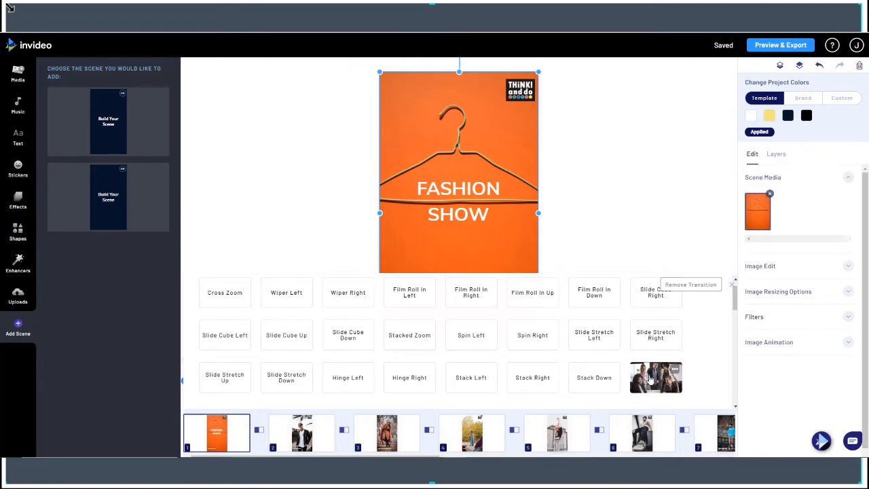
pyautogui.moveTo(736, 308); pyautogui.dragTo(740, 317)
pyautogui.scroll(3, 742, 322)
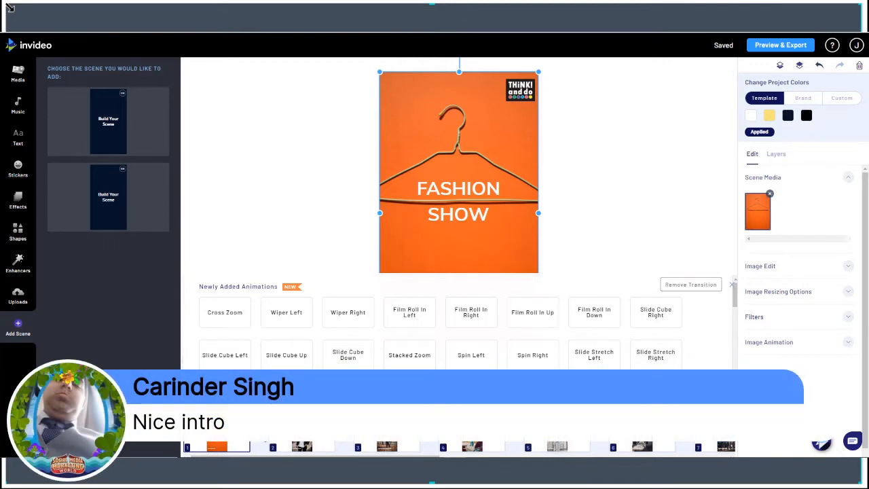
pyautogui.click(732, 285)
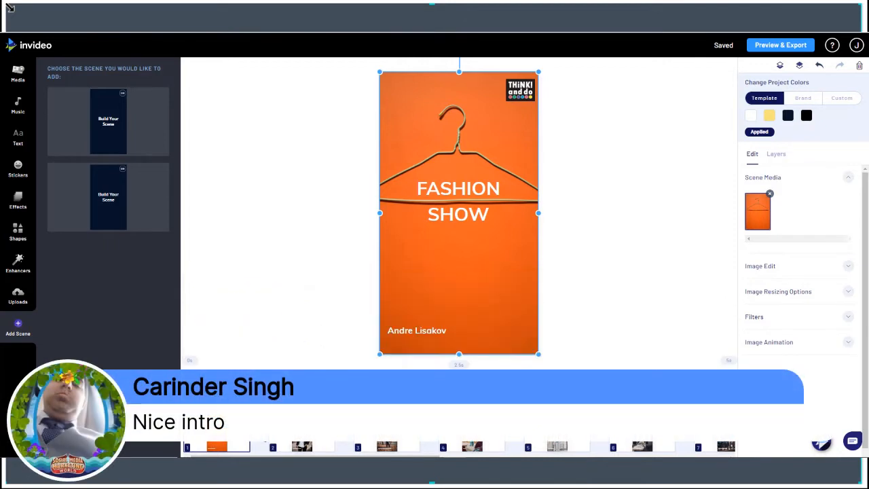
# Apply the Slide Cube Up transition between scenes 1 and 2 and Stacked Zoom between scenes 2 and 3
pyautogui.click(262, 435)
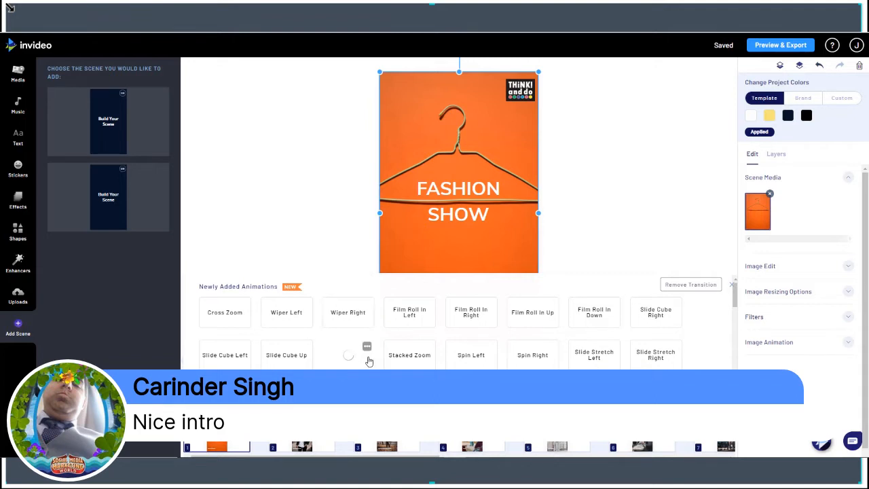
pyautogui.click(291, 363)
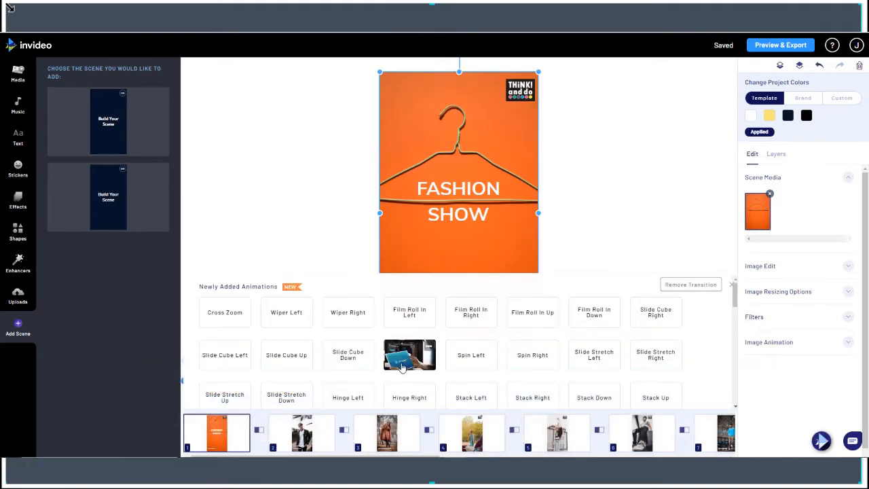
pyautogui.click(401, 367)
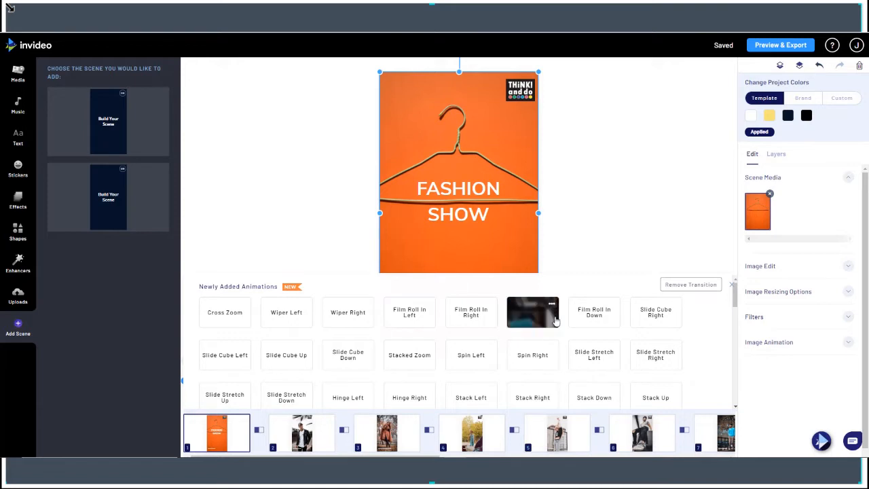
# Apply the Film Roll In Down transition between scenes 3 and 4 and Hinge Left between scenes 4 and 5
pyautogui.click(603, 317)
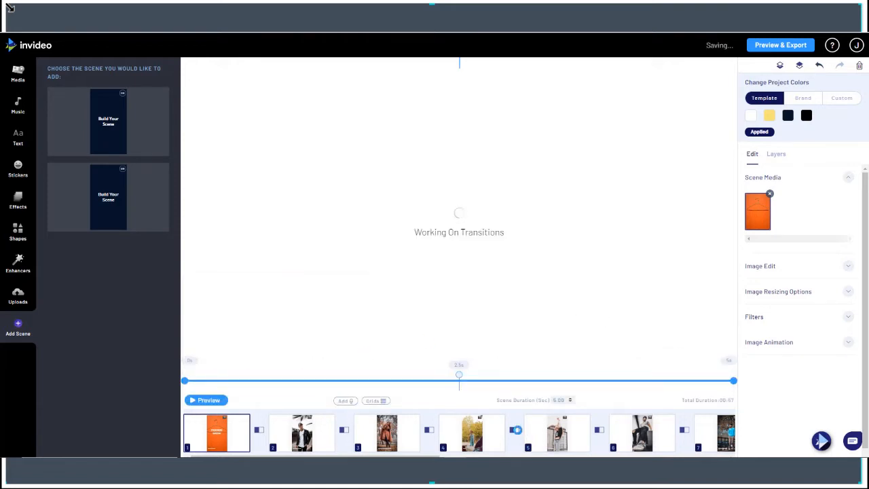
pyautogui.click(516, 430)
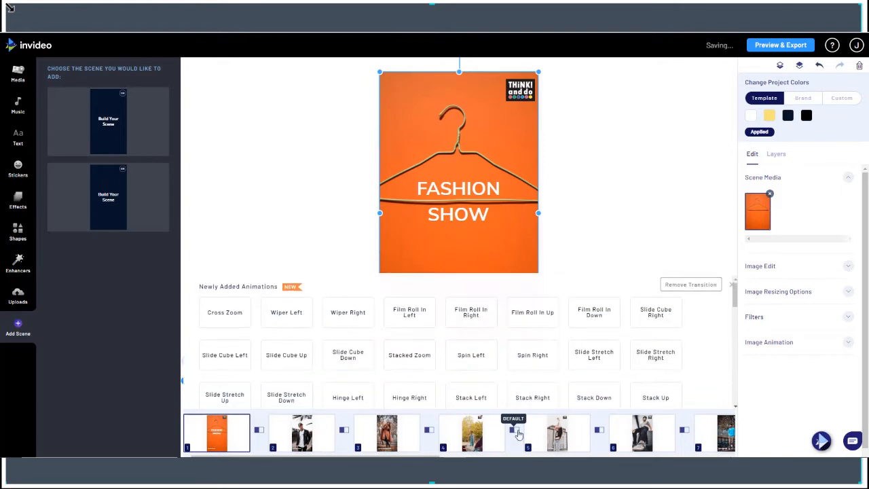
pyautogui.click(350, 401)
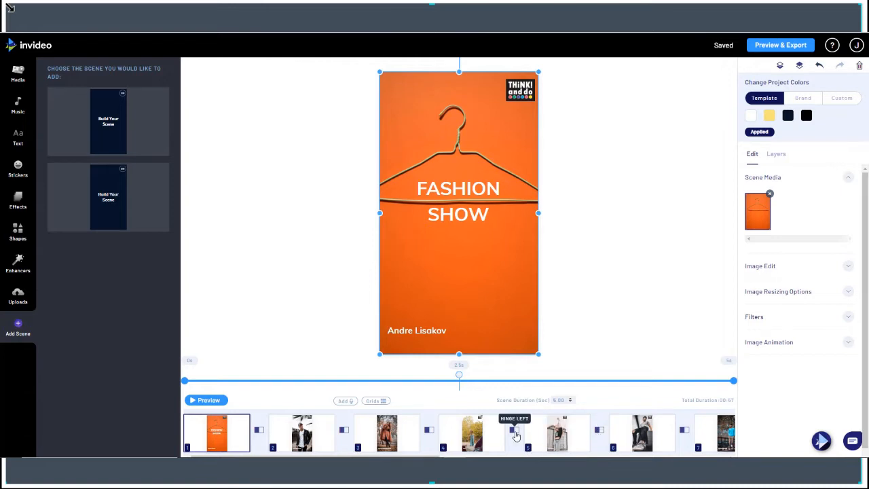
# Apply the Slide Cube Up transition between scenes 5 and 6 and Slide Stretch Left between scenes 6 and 7
pyautogui.click(602, 432)
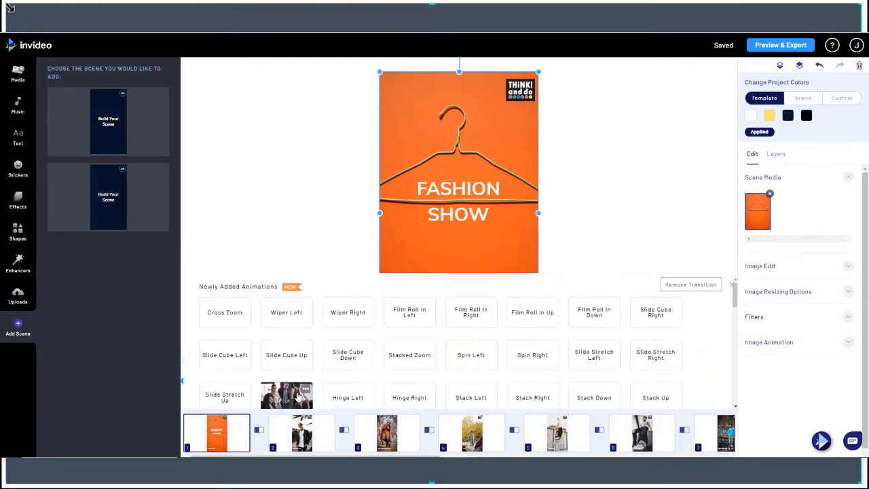
pyautogui.click(289, 355)
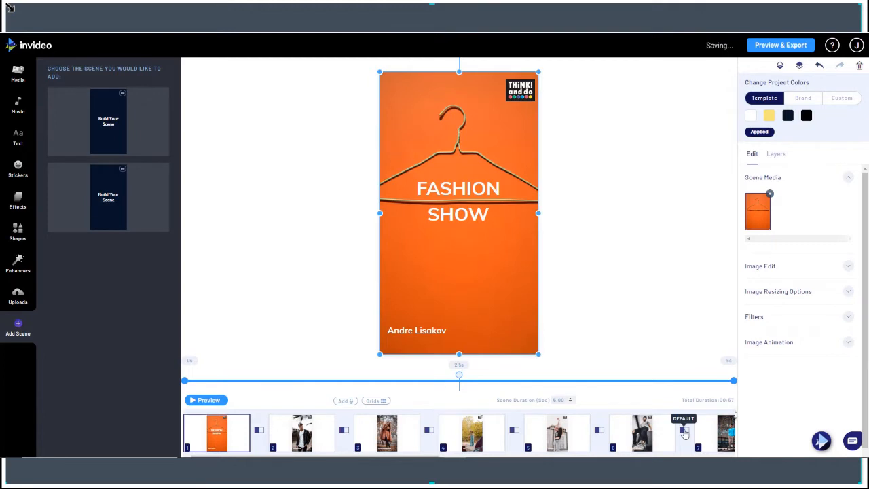
pyautogui.click(684, 433)
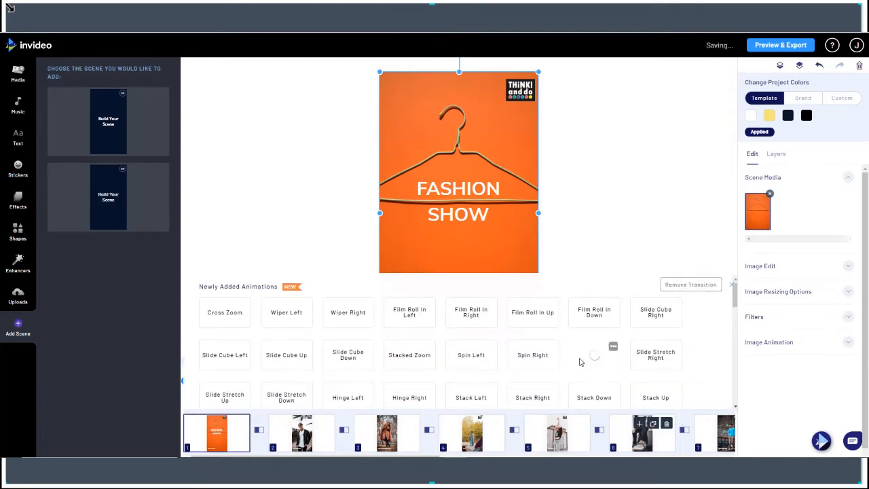
pyautogui.click(580, 362)
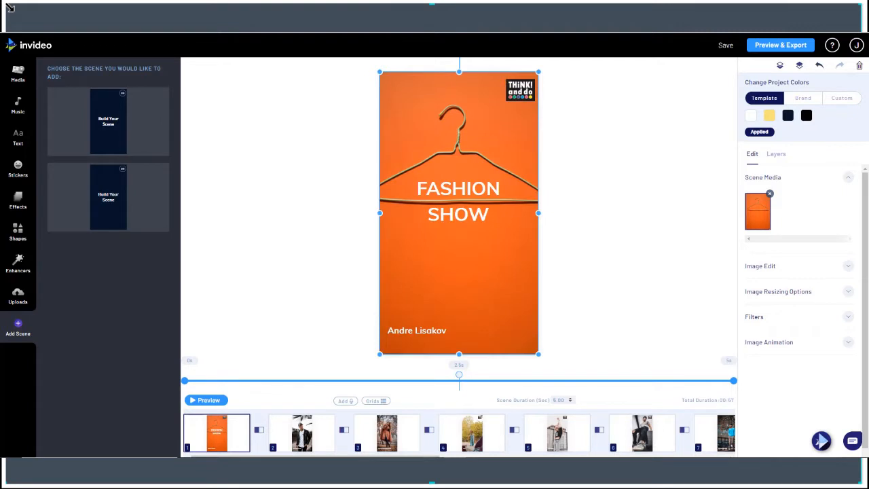
# Apply the Slide Right transition from the standard animations between scenes 7 and 8
pyautogui.moveTo(316, 456); pyautogui.dragTo(649, 456)
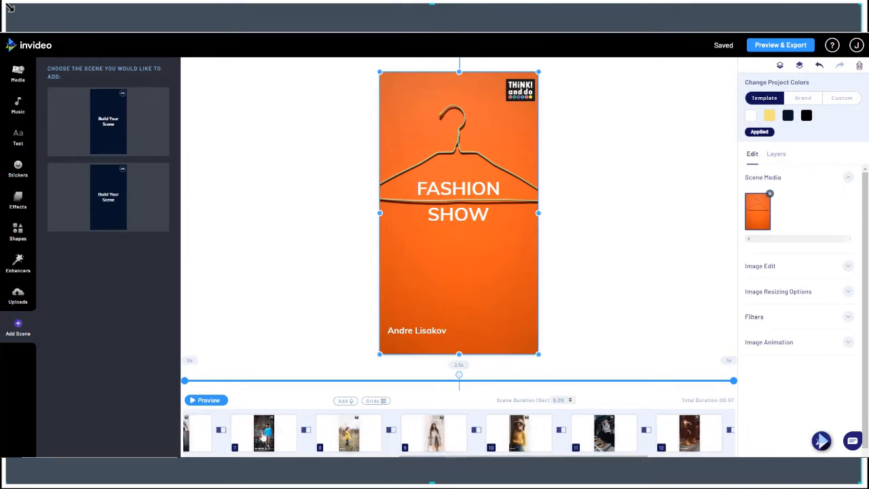
pyautogui.click(306, 430)
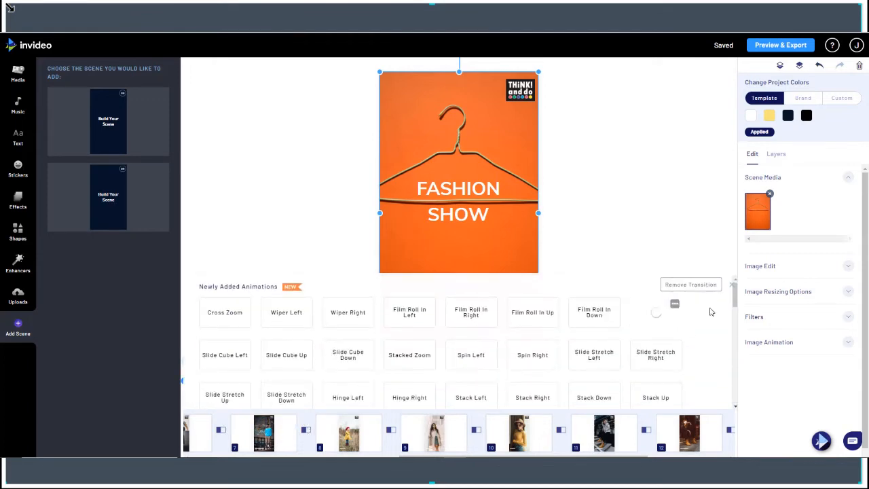
pyautogui.moveTo(738, 297); pyautogui.dragTo(743, 325)
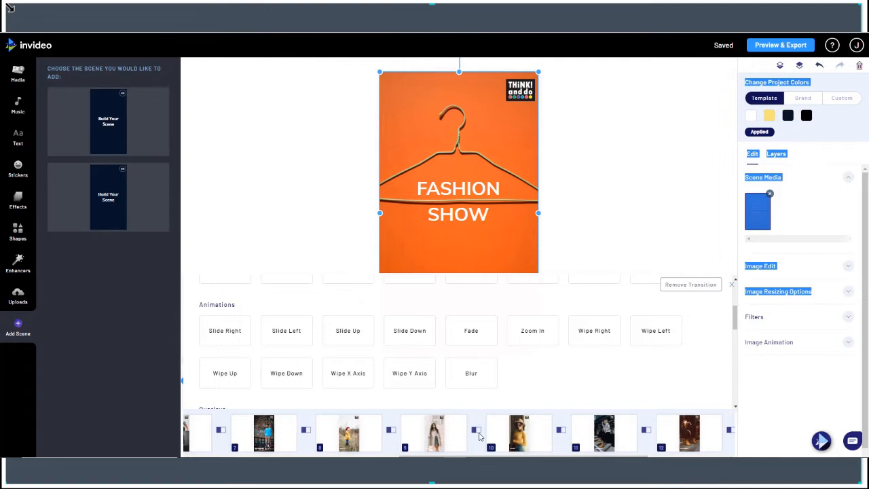
pyautogui.click(311, 432)
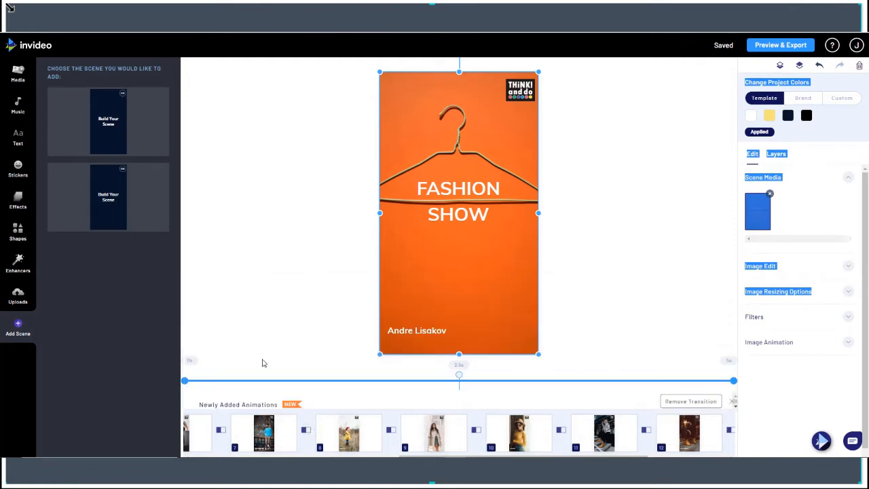
pyautogui.click(308, 431)
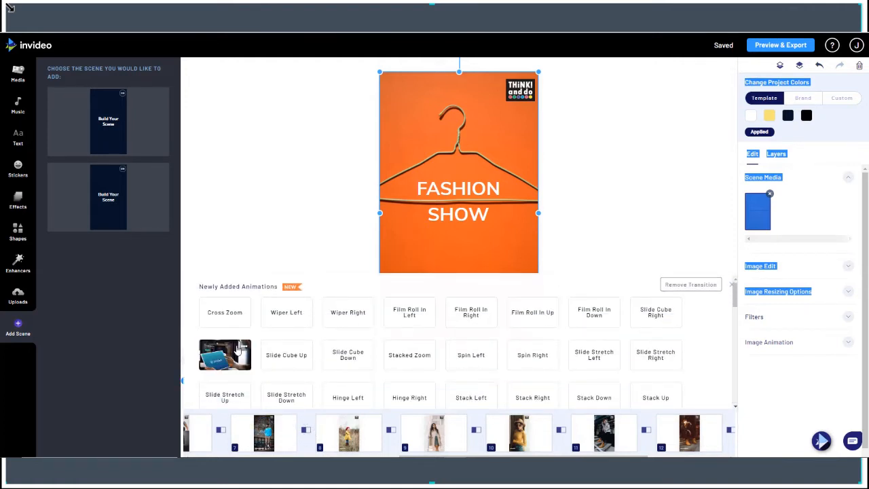
pyautogui.scroll(-5, 237, 349)
pyautogui.click(225, 324)
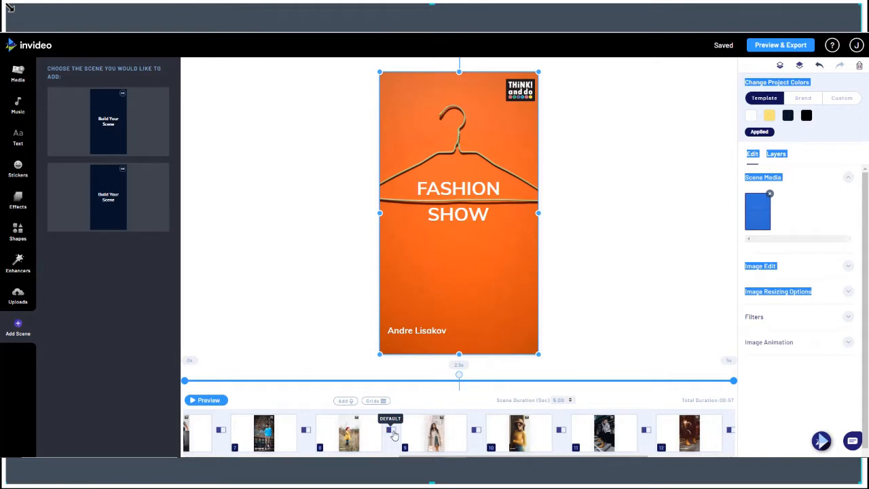
# Apply the Wipe Down transition between scenes 8 and 9 and Wipe Y Axis between scenes 9 and 10
pyautogui.click(392, 433)
pyautogui.scroll(-5, 285, 360)
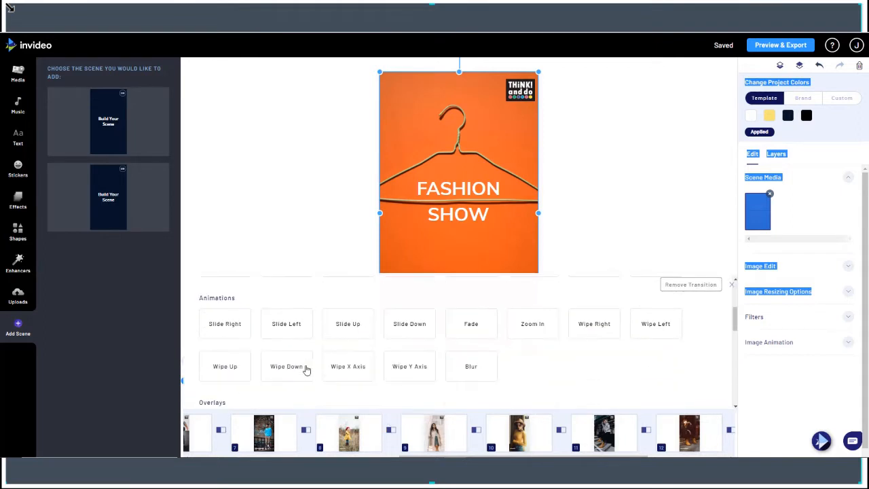
pyautogui.click(296, 372)
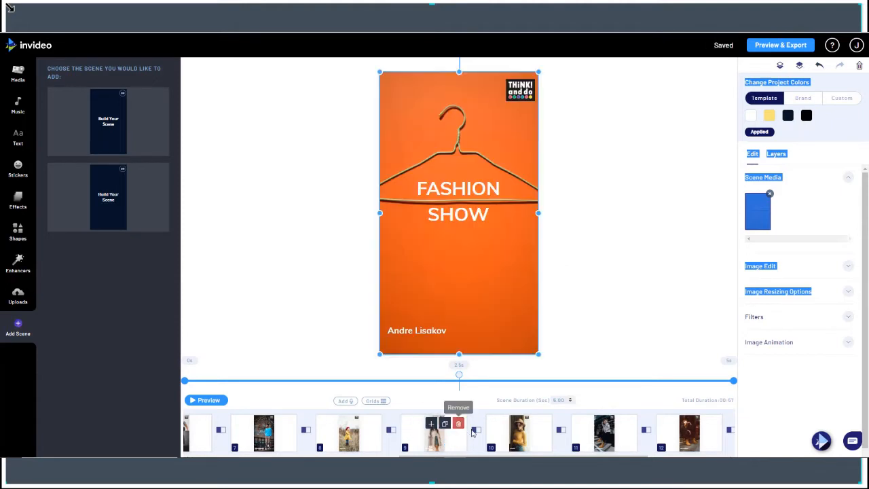
pyautogui.click(476, 430)
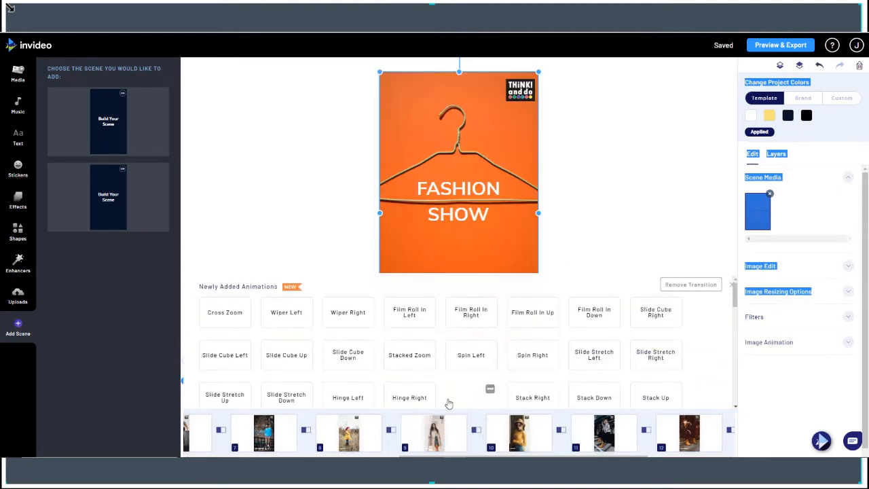
pyautogui.scroll(-5, 438, 397)
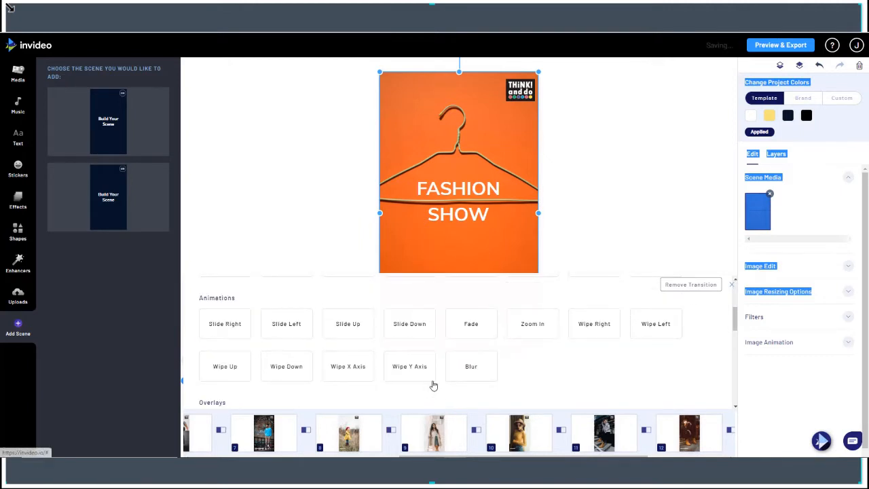
pyautogui.click(419, 374)
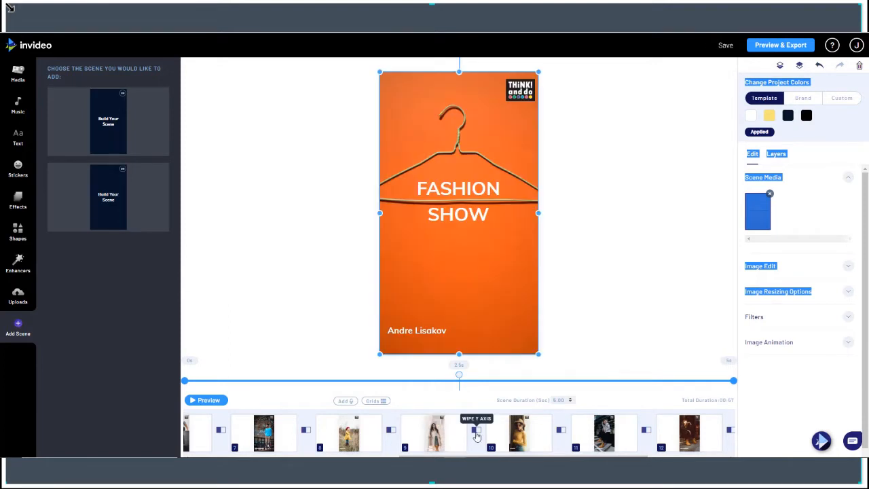
# Apply the Wipe X Axis transition between scenes 10 and 11
pyautogui.click(560, 430)
pyautogui.scroll(-3, 285, 345)
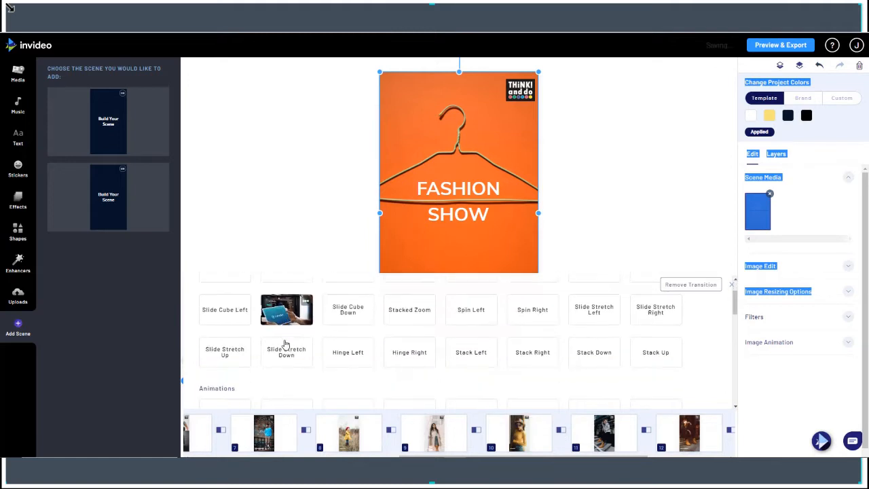
pyautogui.scroll(-1, 286, 344)
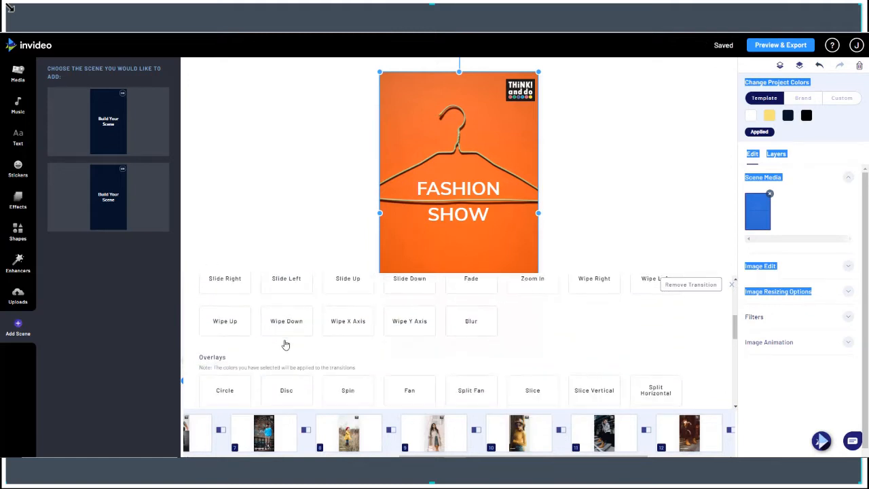
pyautogui.click(339, 329)
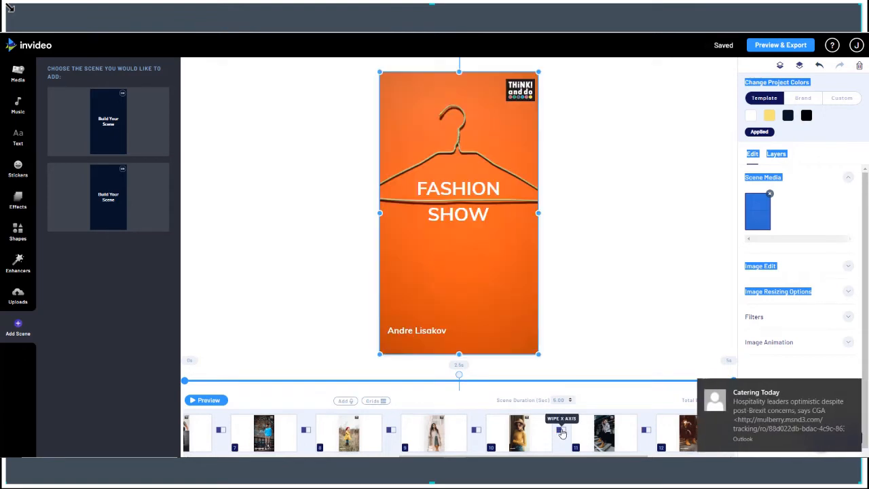
# Dismiss the Outlook mail notifications covering the timeline
pyautogui.click(854, 387)
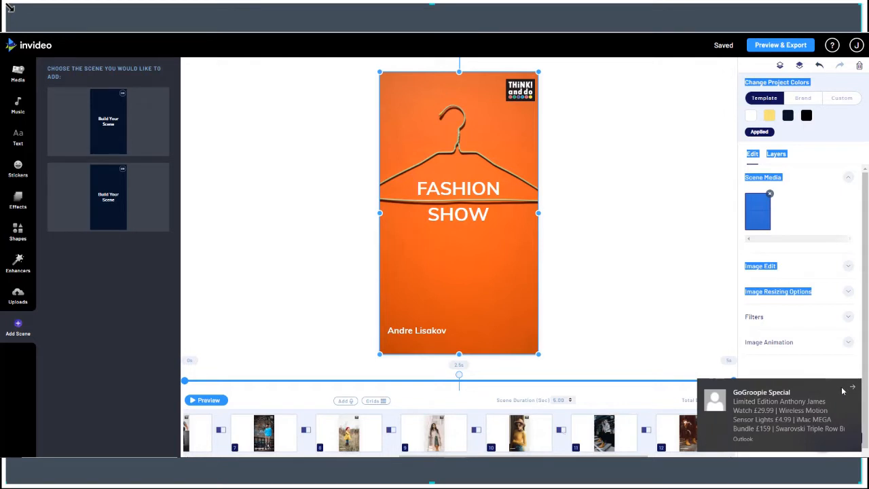
pyautogui.click(850, 390)
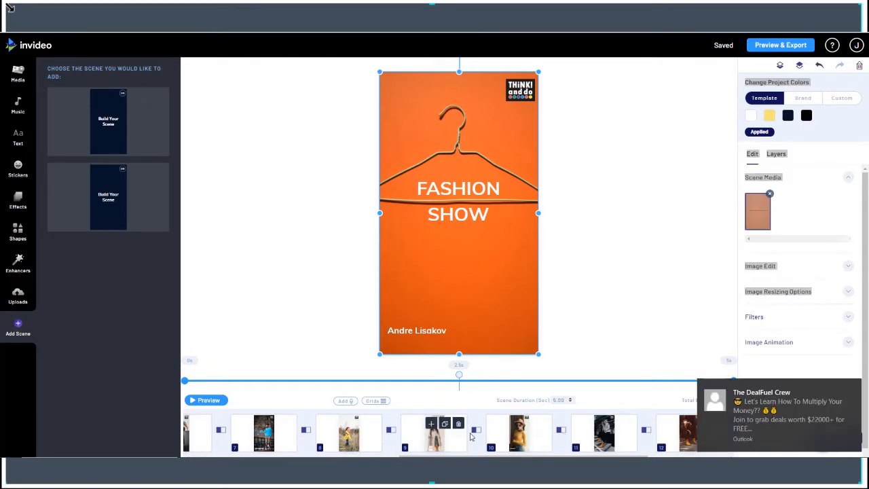
pyautogui.click(853, 390)
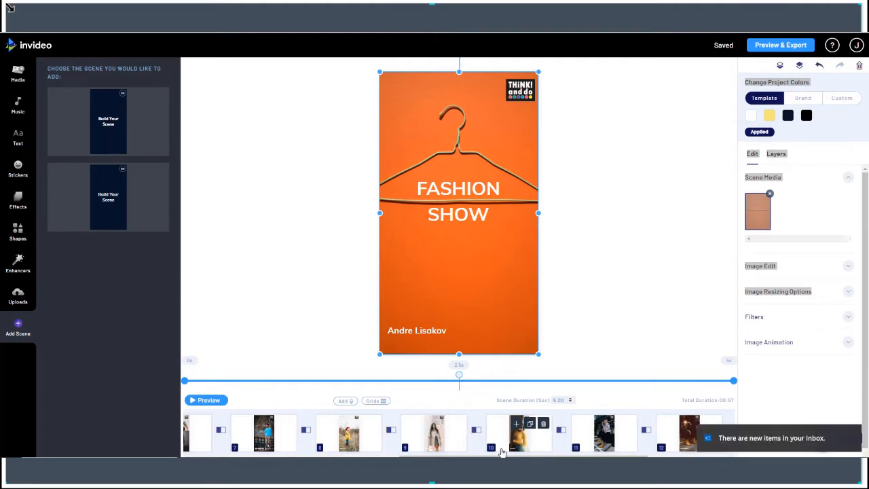
pyautogui.click(854, 432)
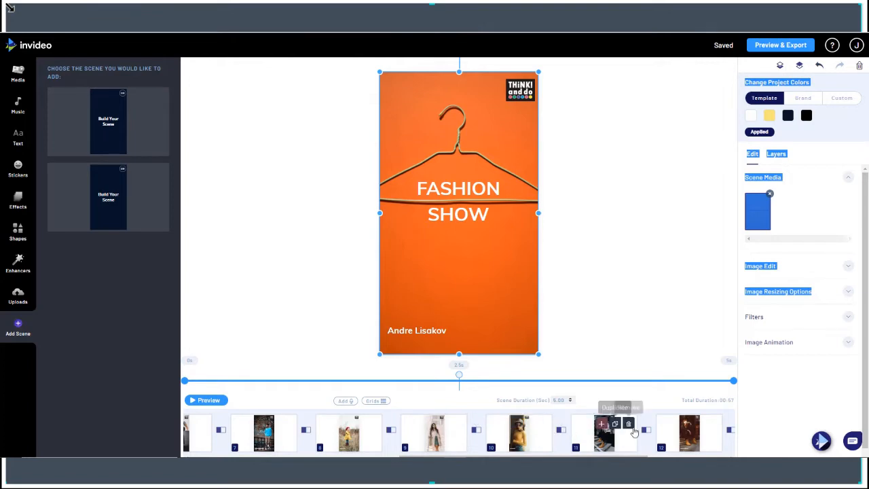
# Apply the Flicker Glitch transition from the glitch effects between scenes 11 and 12
pyautogui.moveTo(624, 457); pyautogui.dragTo(719, 448)
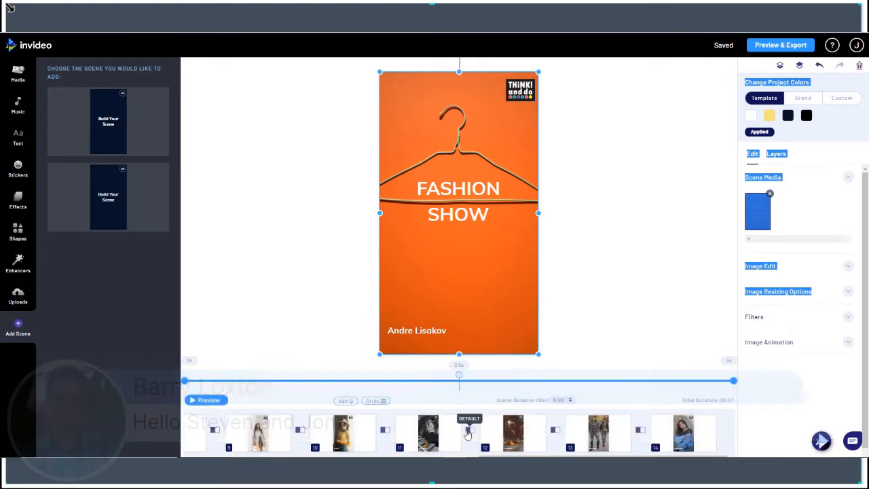
pyautogui.click(470, 429)
pyautogui.scroll(-6, 499, 405)
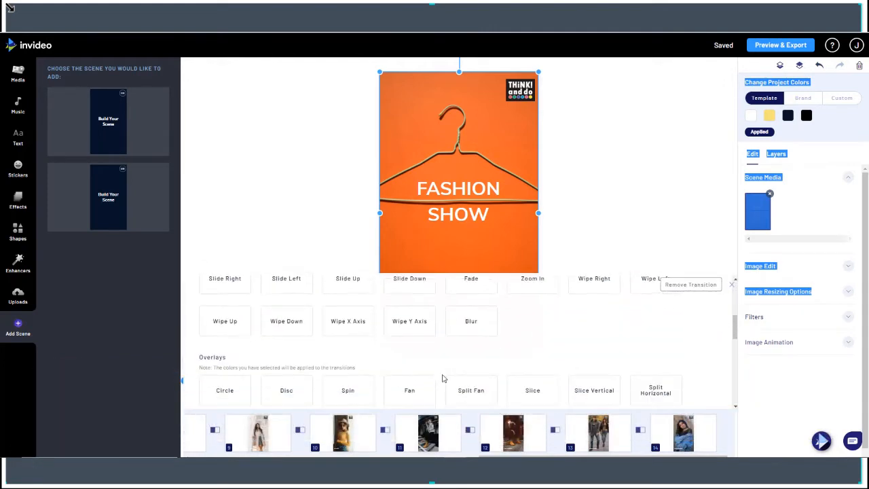
pyautogui.scroll(-1, 442, 378)
pyautogui.scroll(2, 442, 378)
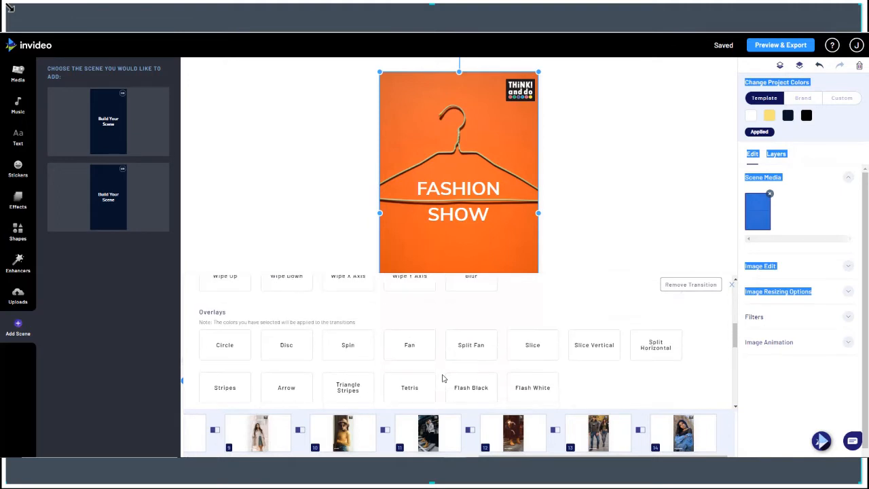
pyautogui.scroll(-2, 442, 378)
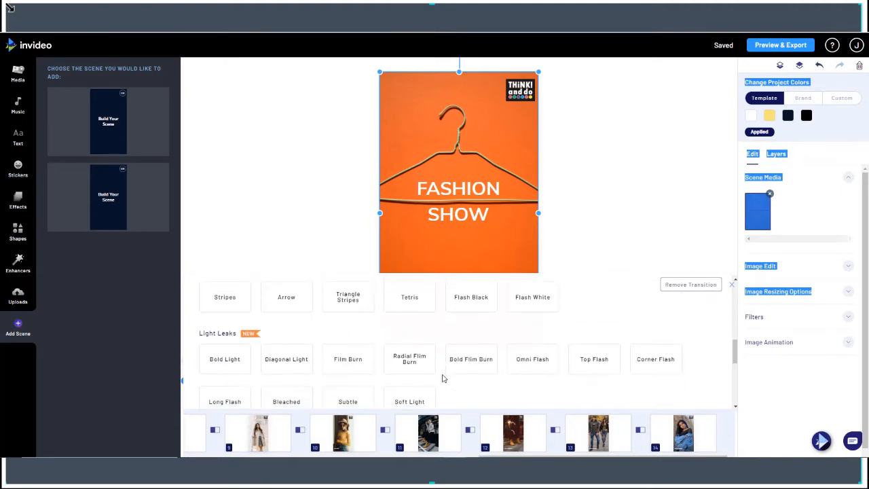
pyautogui.scroll(-5, 442, 378)
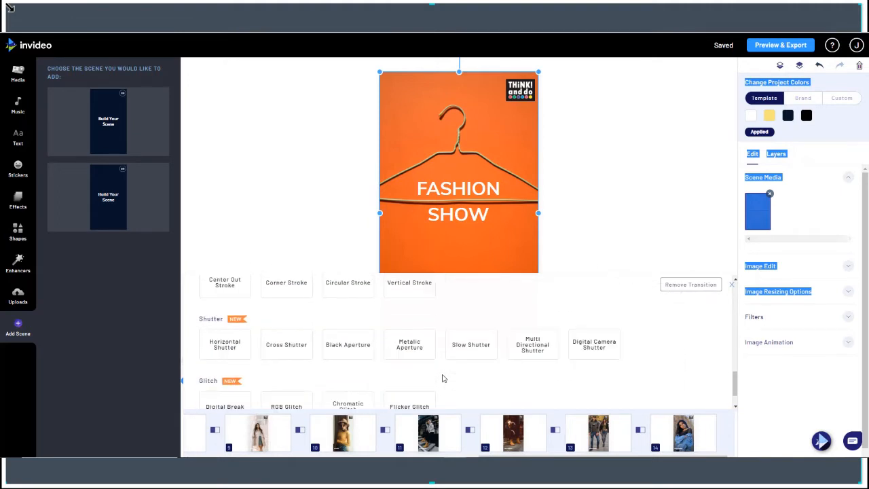
pyautogui.scroll(1, 442, 378)
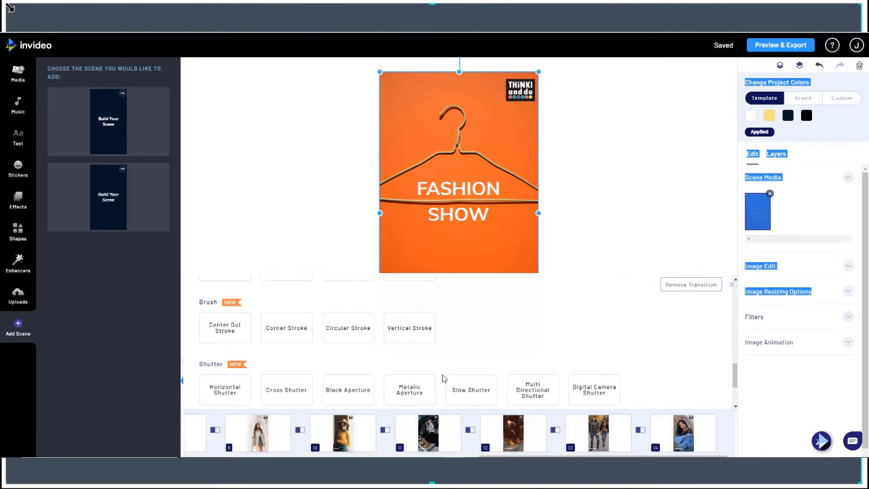
pyautogui.scroll(-1, 442, 378)
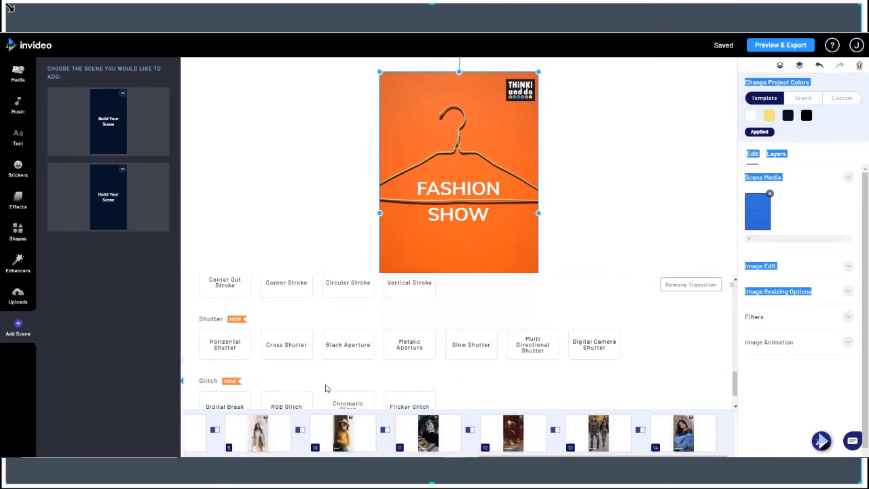
pyautogui.scroll(-1, 326, 387)
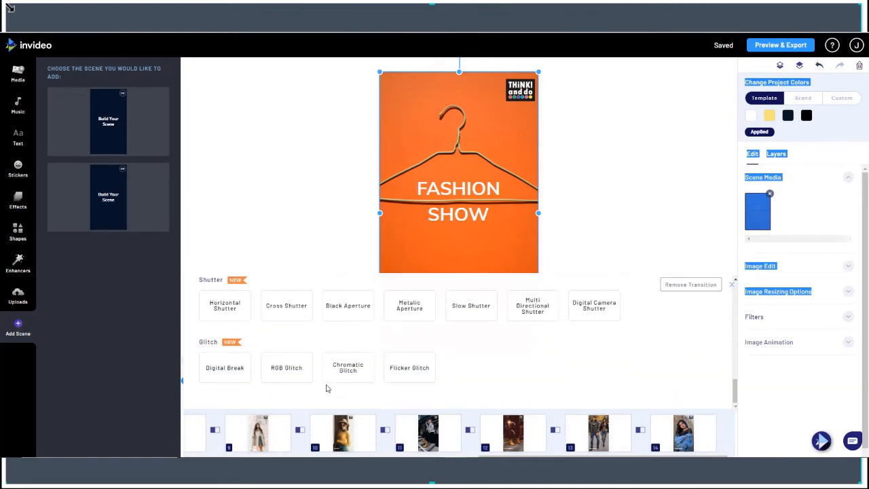
pyautogui.click(392, 371)
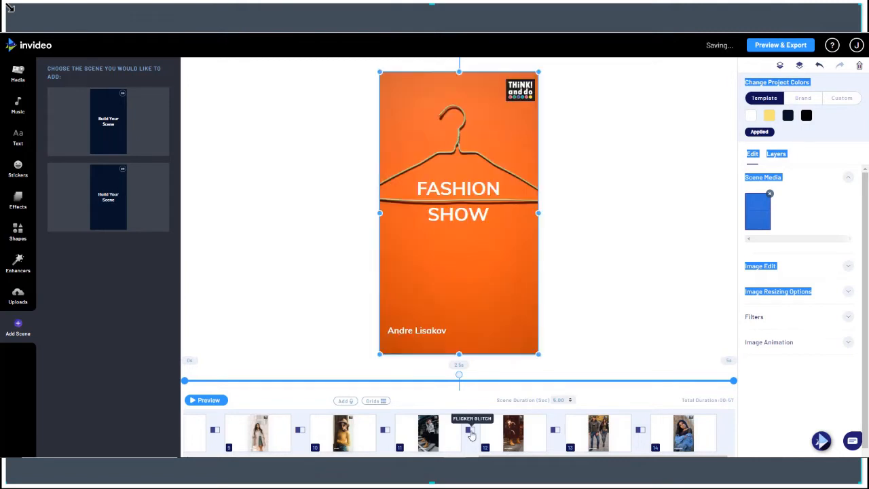
# Apply the Diagonal Light transition from the light leaks between scenes 12 and 13
pyautogui.click(554, 430)
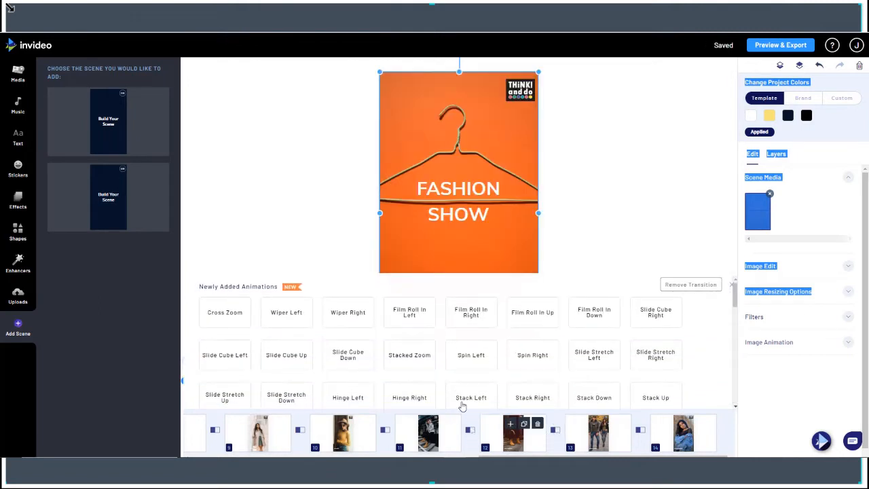
pyautogui.scroll(-10, 227, 372)
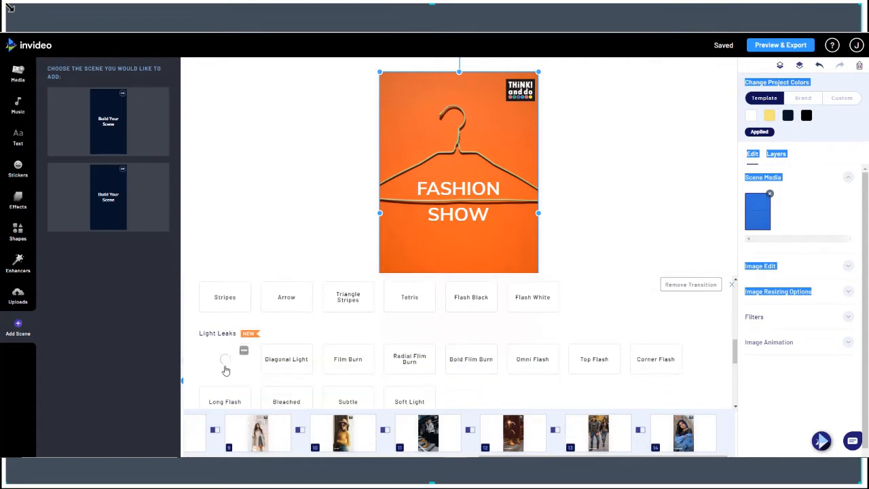
pyautogui.click(277, 365)
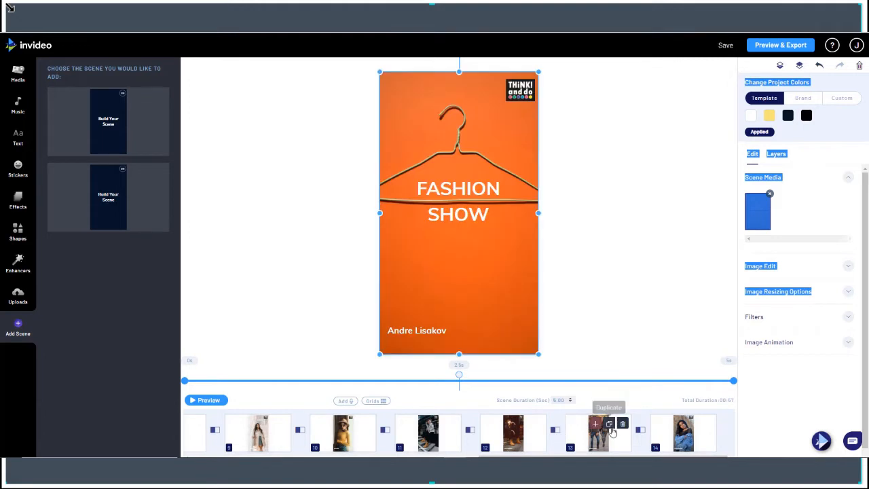
# Apply the Slow Shutter transition from the shutter effects between scenes 13 and 14
pyautogui.click(641, 430)
pyautogui.scroll(-10, 326, 366)
pyautogui.scroll(-4, 310, 378)
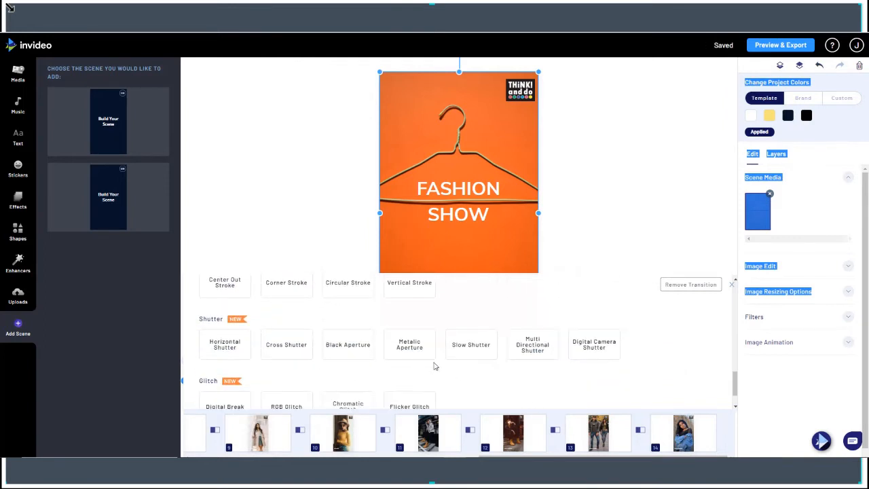
pyautogui.click(459, 351)
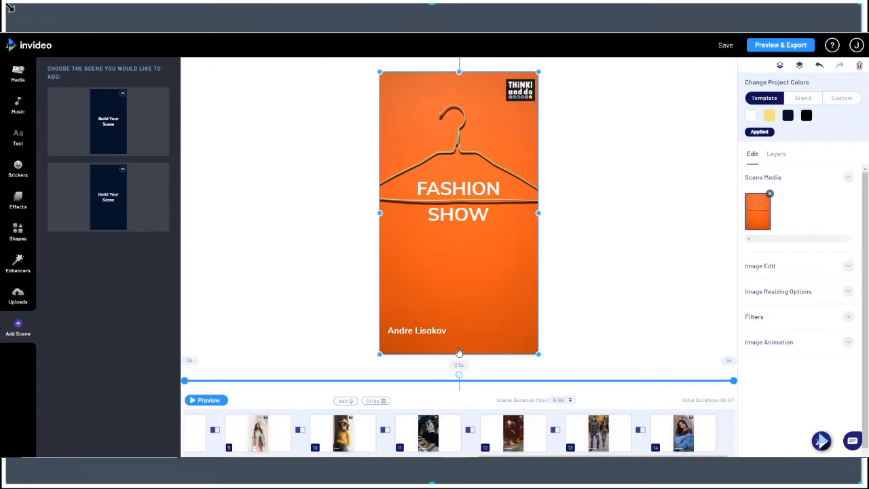
# Examine the overlay, light leak, brush, shutter and glitch transitions available between scenes 13 and 14
pyautogui.click(640, 430)
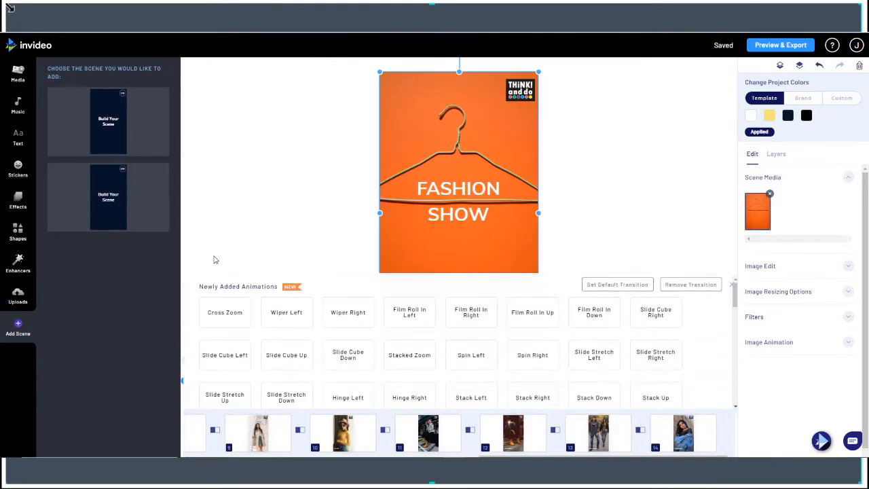
pyautogui.scroll(-10, 221, 299)
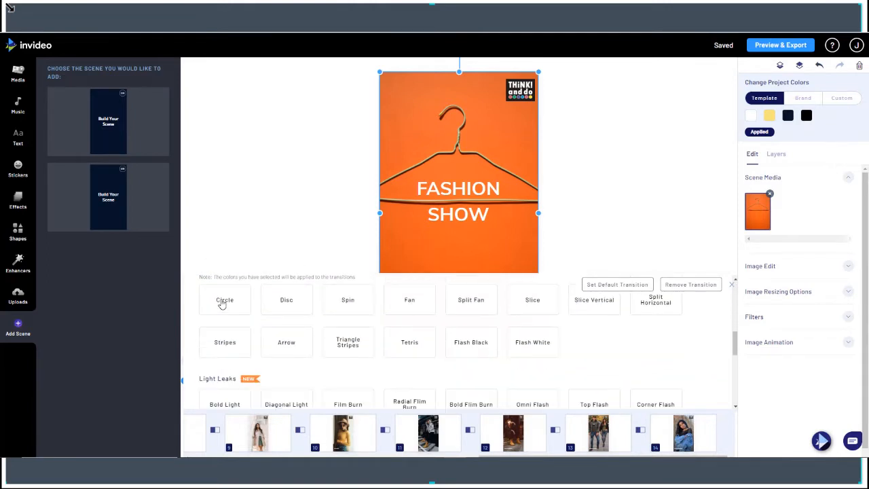
pyautogui.scroll(-1, 222, 304)
pyautogui.scroll(1, 221, 304)
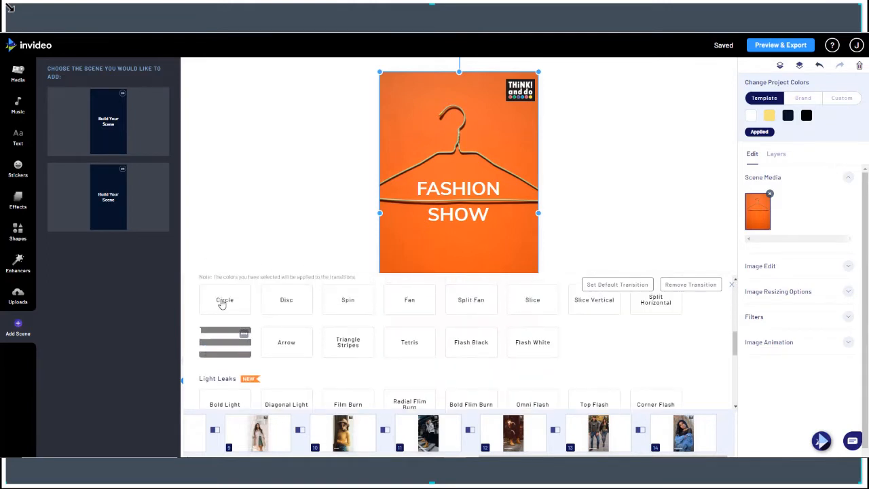
pyautogui.scroll(-2, 221, 304)
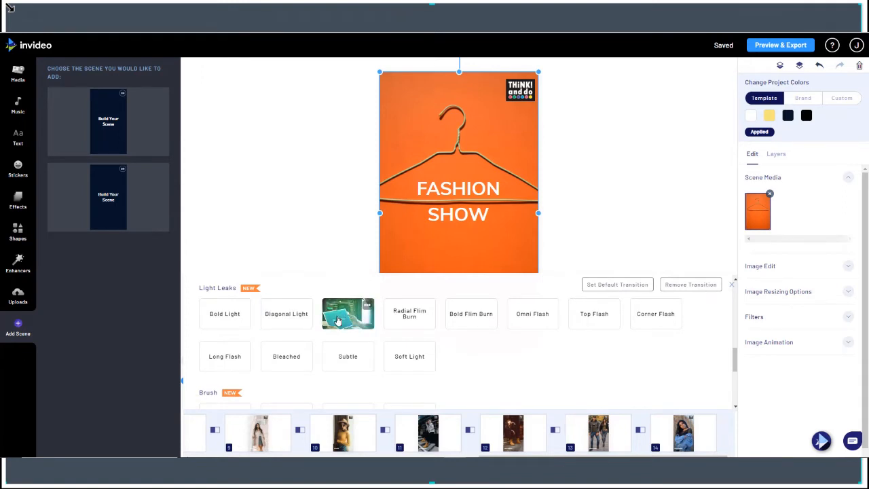
pyautogui.scroll(-1, 274, 348)
pyautogui.scroll(-1, 274, 347)
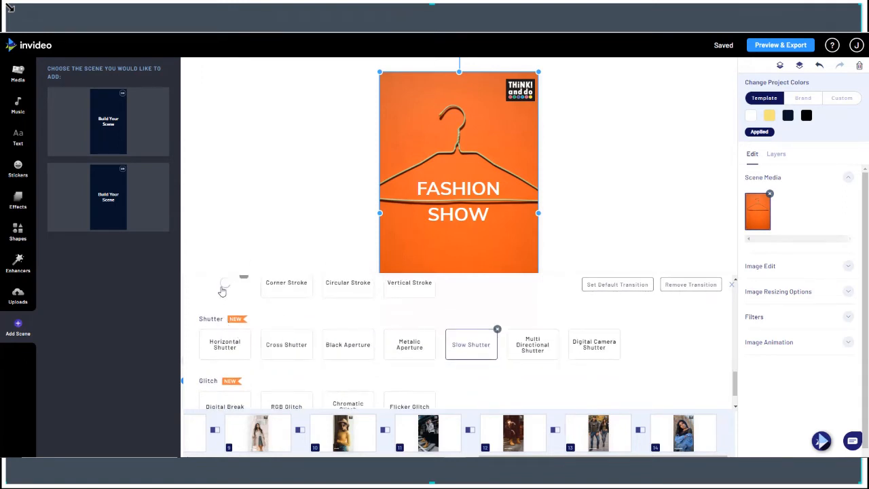
pyautogui.scroll(2, 227, 307)
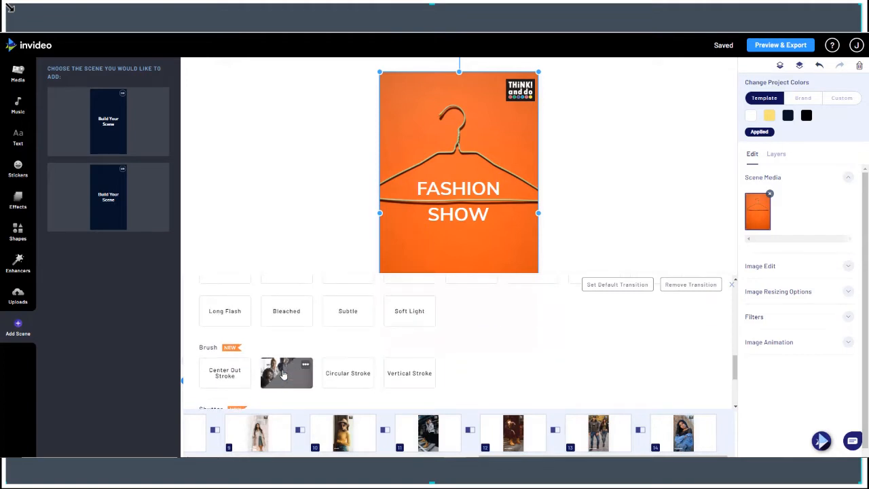
pyautogui.scroll(-2, 217, 353)
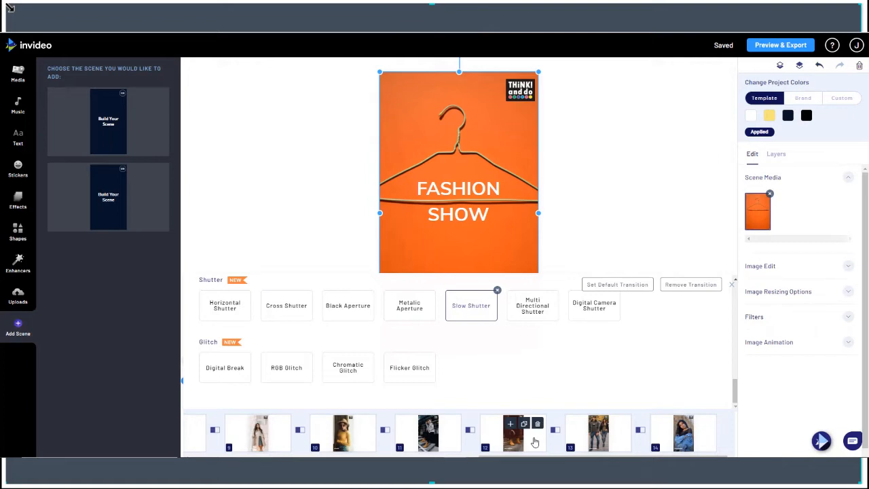
# Preview the finished fashion show video and export it
pyautogui.click(768, 46)
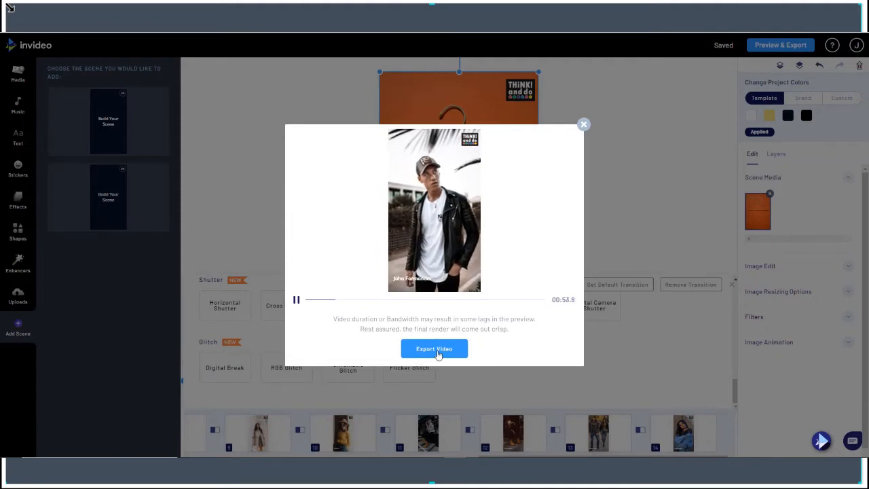
pyautogui.click(437, 353)
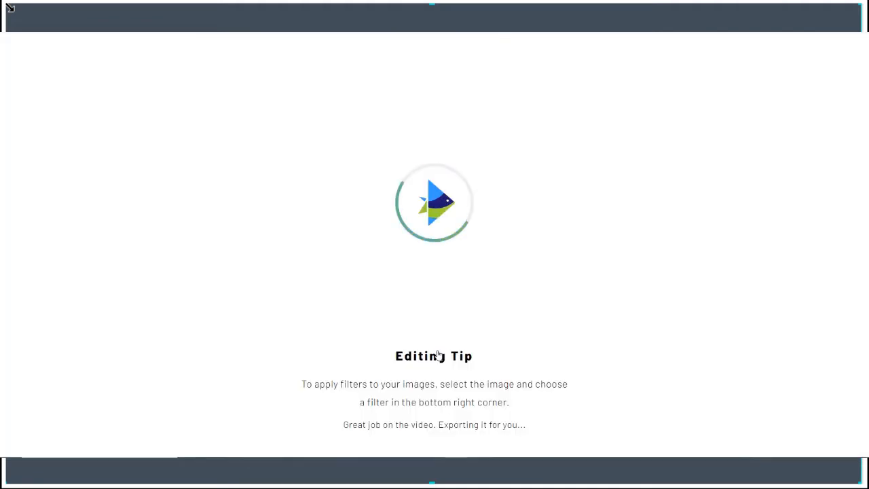